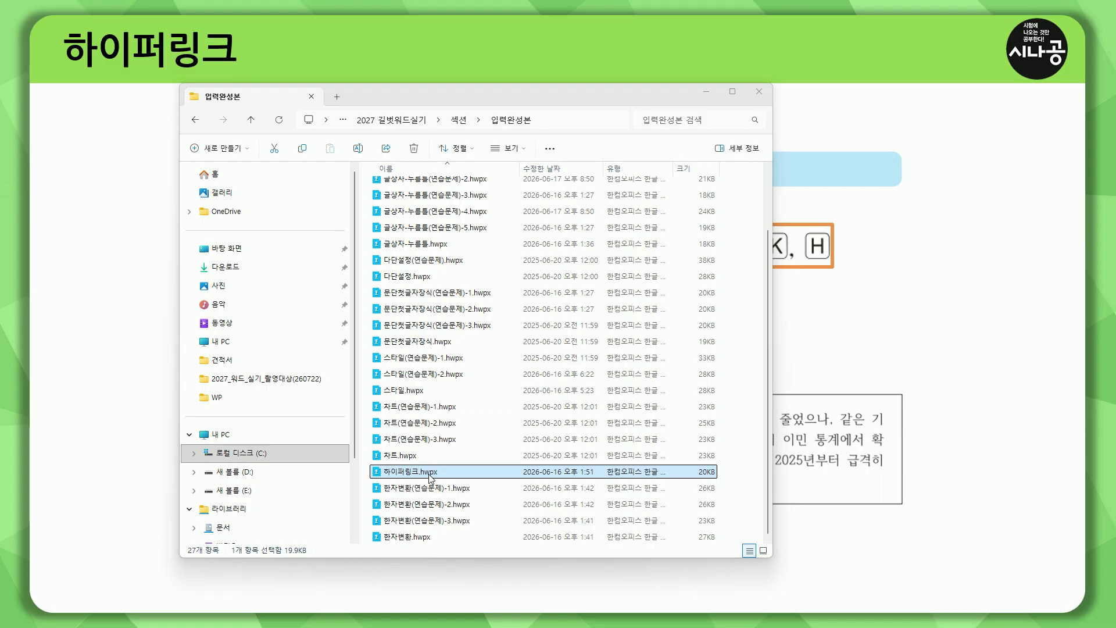
- Open the file 하이퍼링크.hwpx from the 입력완성본 folder in Hangul and maximize the document window
double_click(480, 468)
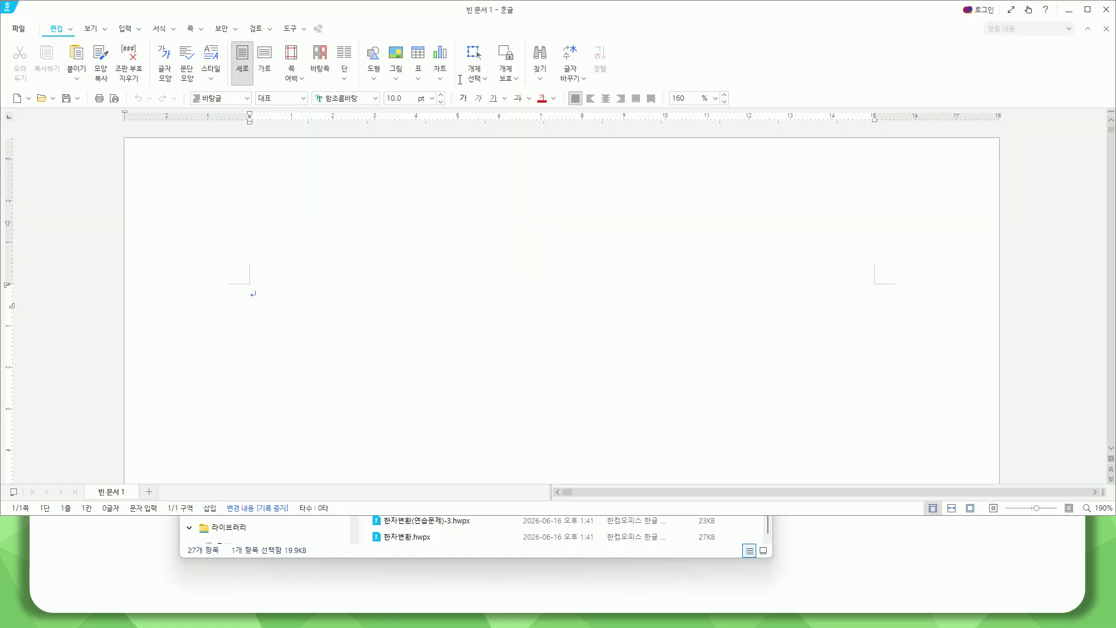
double_click(551, 15)
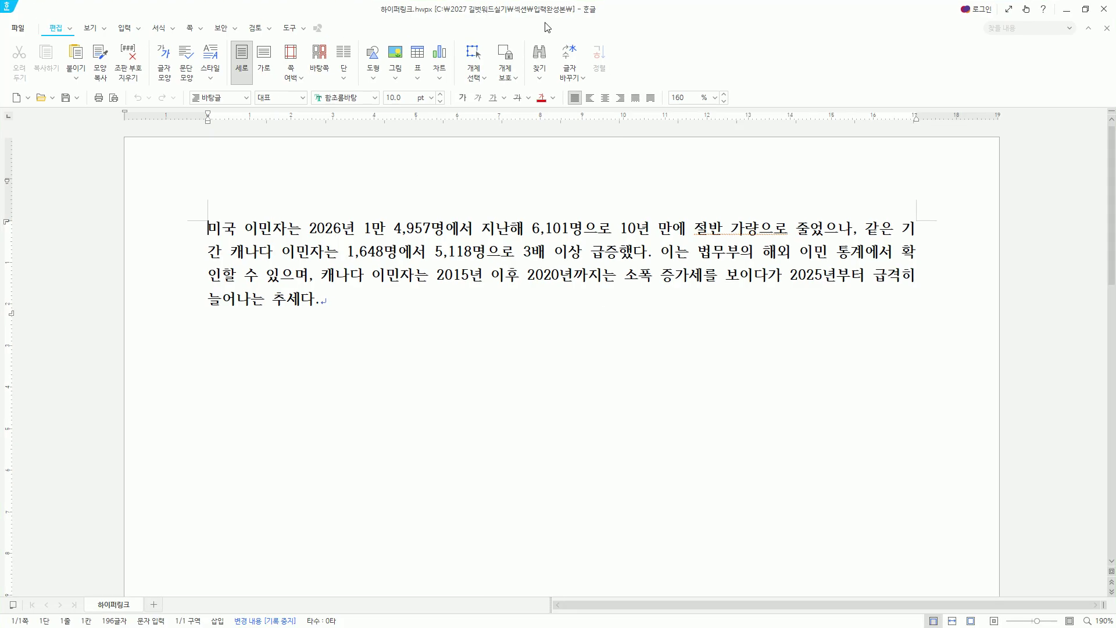
left_click_drag(700, 251, 740, 251)
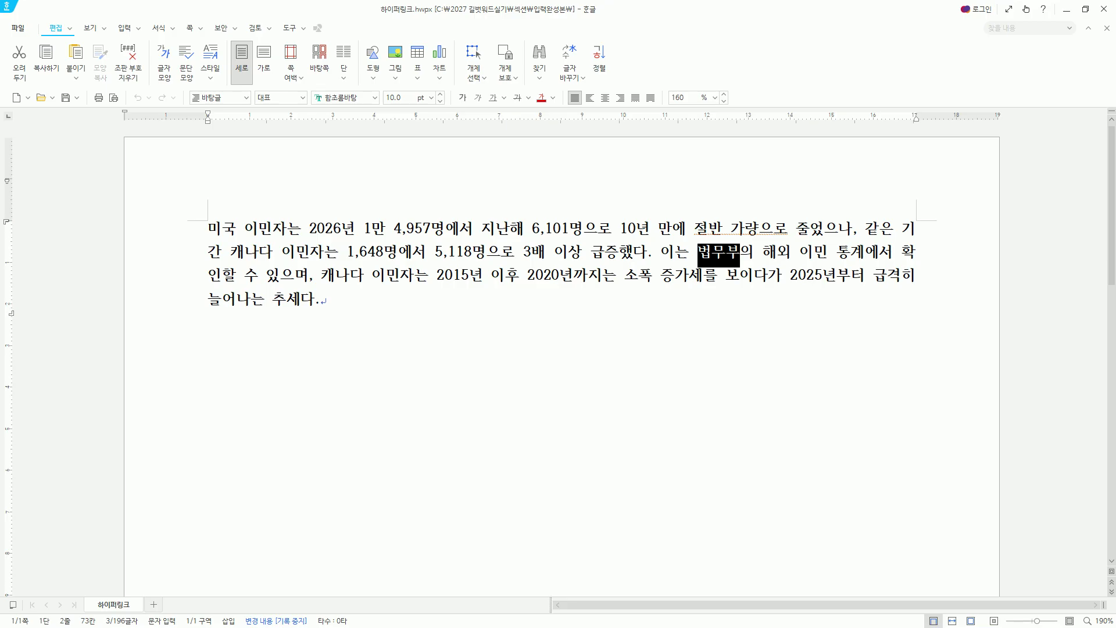
left_click(696, 269)
left_click_drag(698, 251, 741, 255)
left_click(699, 253)
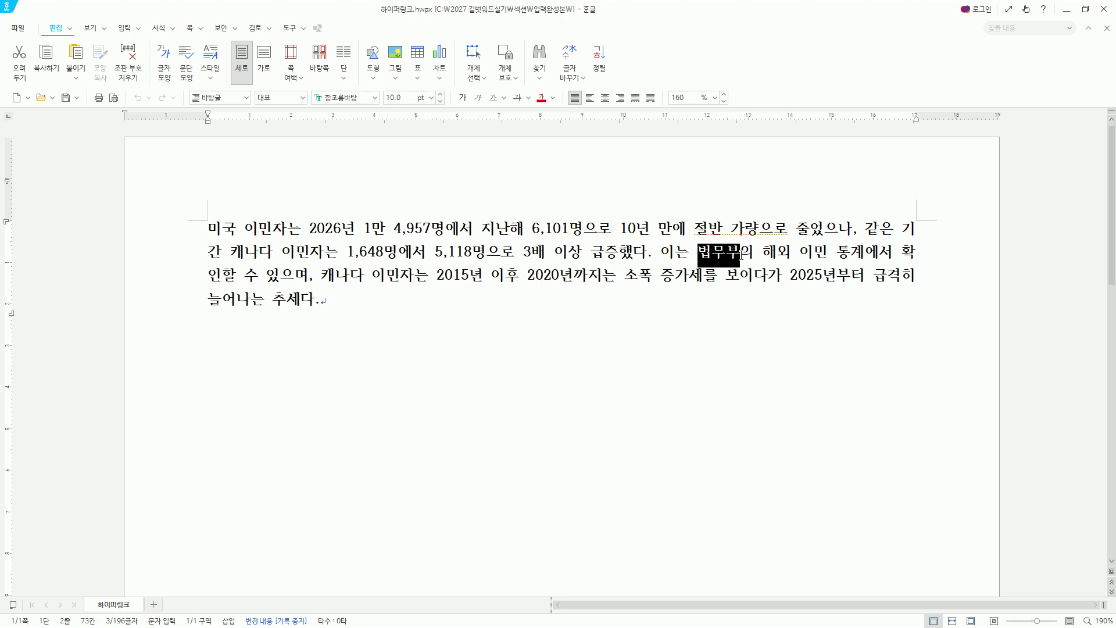
left_click(688, 252)
mouse_move(691, 252)
left_mouse_down()
mouse_move(737, 253)
mouse_move(697, 259)
left_mouse_up()
left_click(705, 253)
key("F9")
- Select the word "법무부" in the second line and start a hyperlink for it with 웹 주소 as the link target
left_click_drag(704, 254, 739, 253)
key("F9")
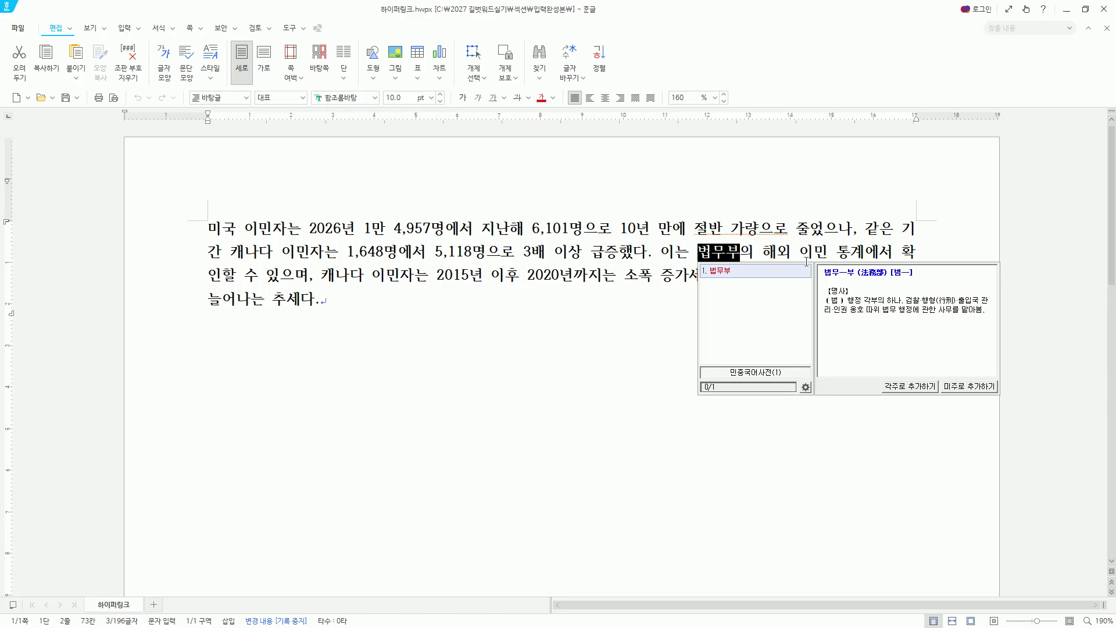
key("Escape")
key("ctrl+k")
key("h")
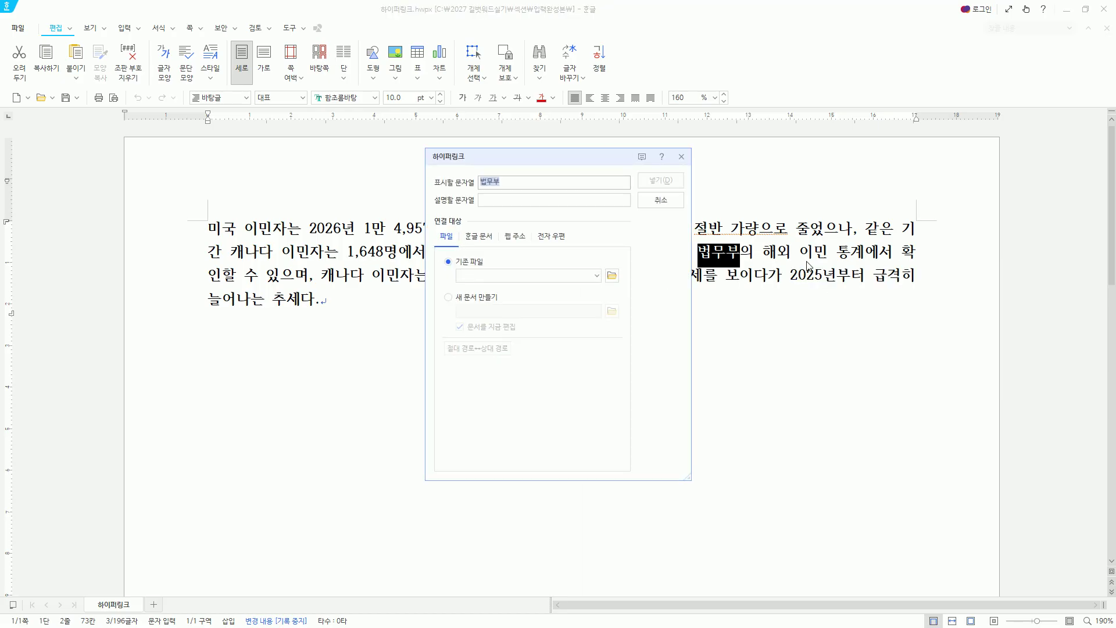
mouse_move(426, 145)
left_mouse_down()
mouse_move(595, 426)
mouse_move(691, 482)
left_mouse_up()
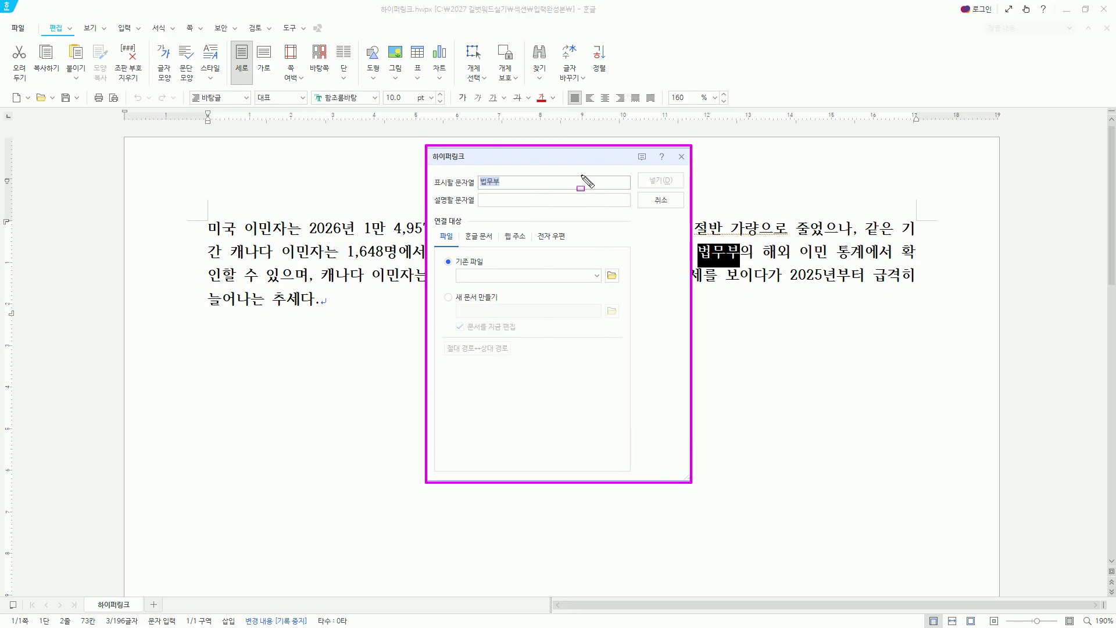
left_click_drag(433, 212, 466, 227)
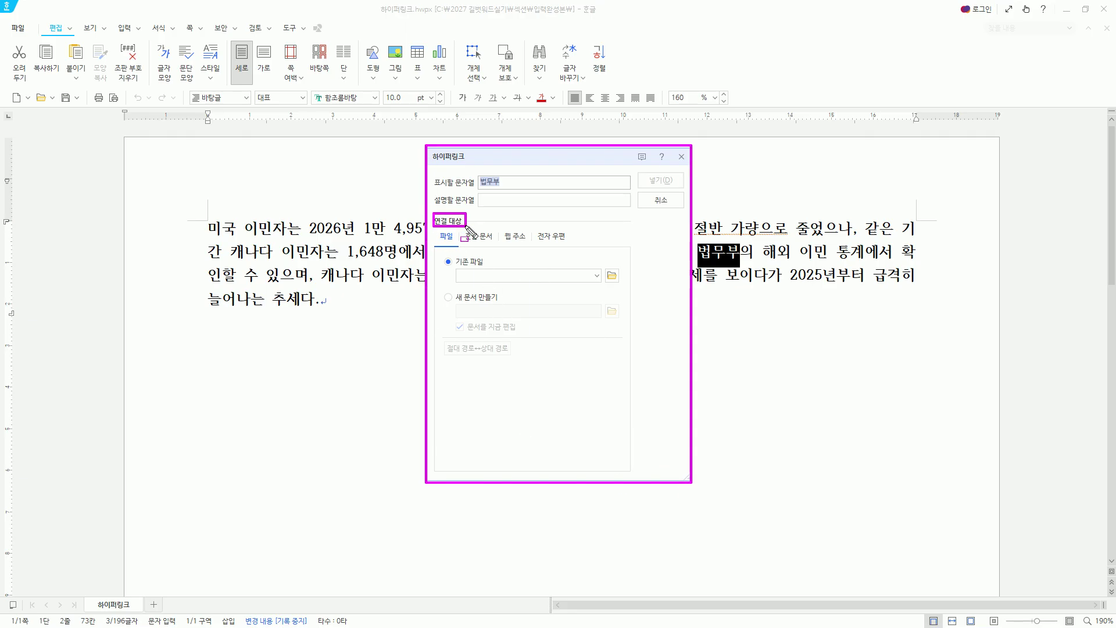
left_click_drag(501, 228, 528, 244)
key("Escape")
left_click(516, 238)
left_click_drag(501, 229, 528, 246)
left_click_drag(436, 271, 608, 291)
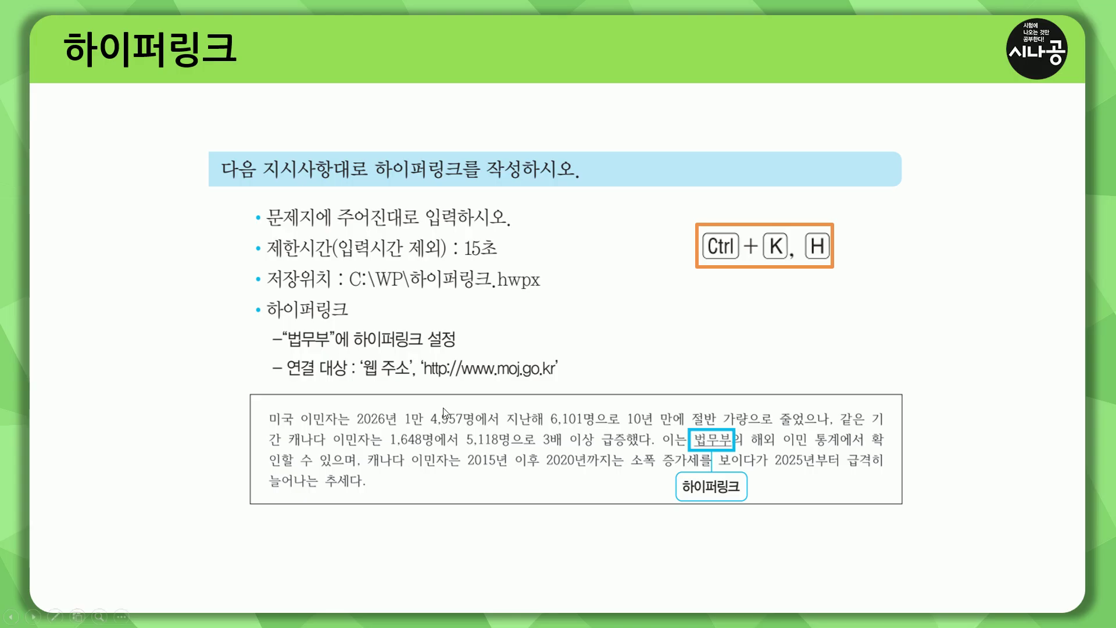
left_click_drag(363, 379, 410, 379)
left_click_drag(420, 379, 559, 378)
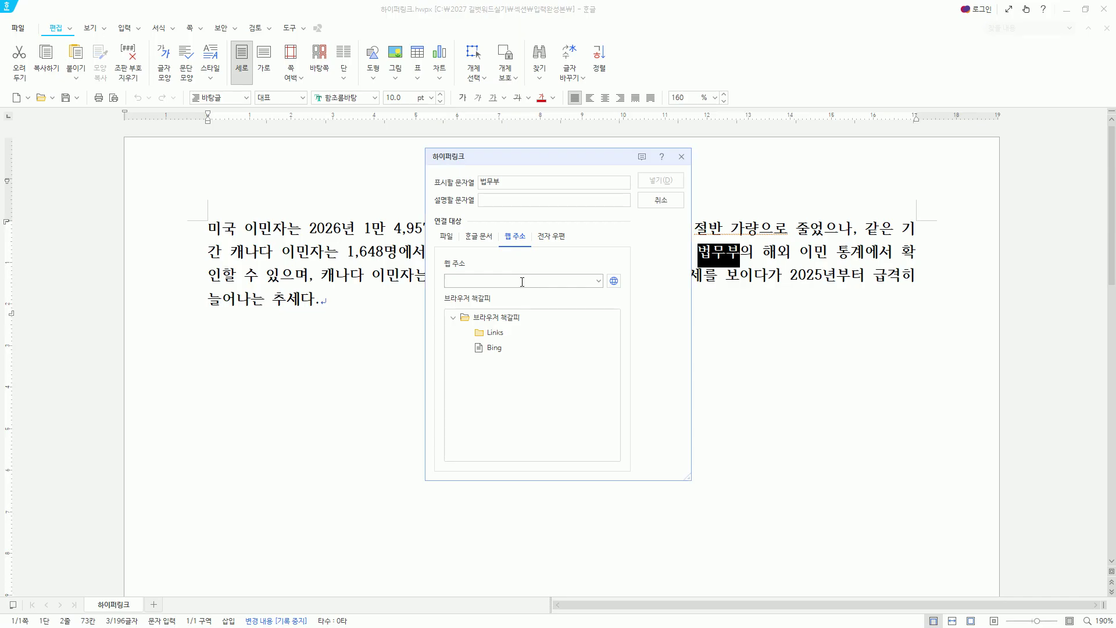
type("http://www.moj.go.kr")
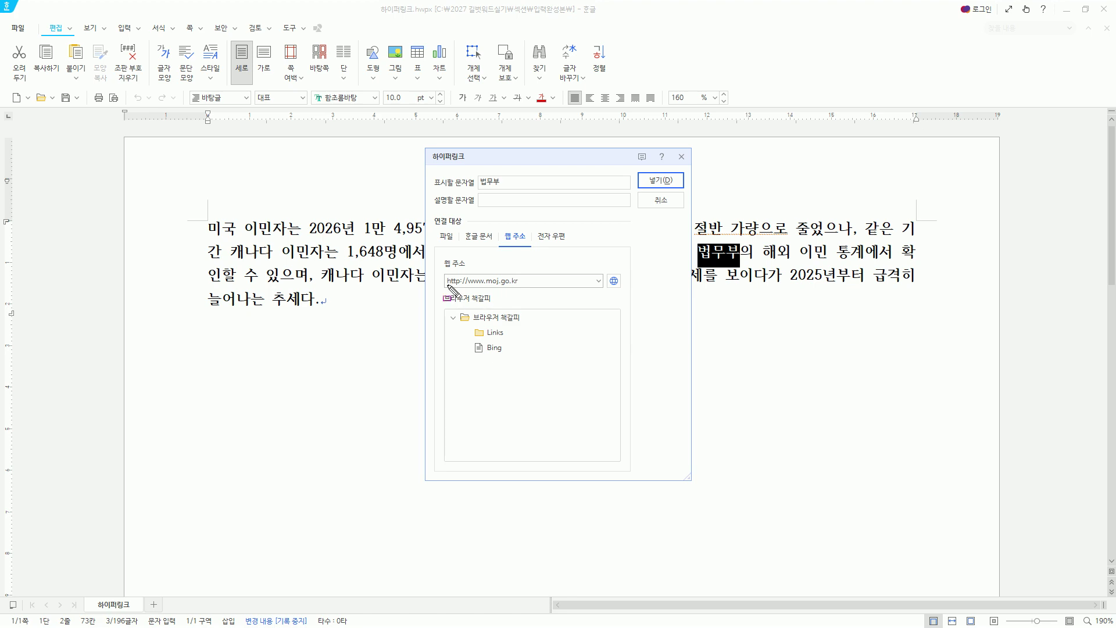
left_click_drag(443, 288, 524, 287)
left_click_drag(640, 169, 676, 192)
key("Escape")
left_click(657, 180)
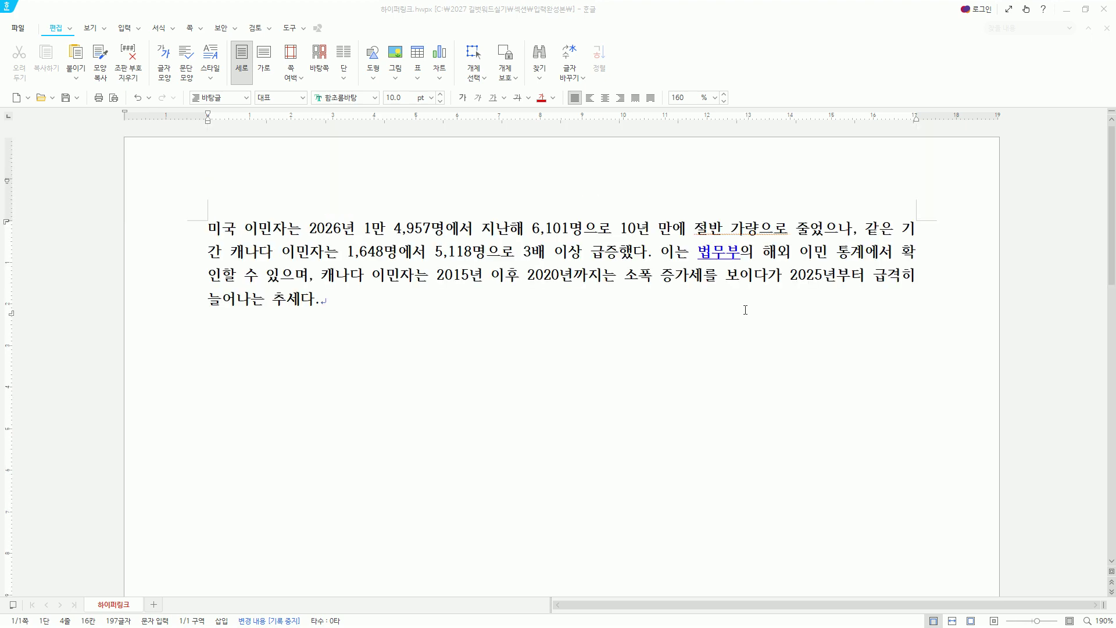
- Test the "법무부" hyperlink by allowing it once, look through the web page that opens, and return to the document
left_click(720, 256)
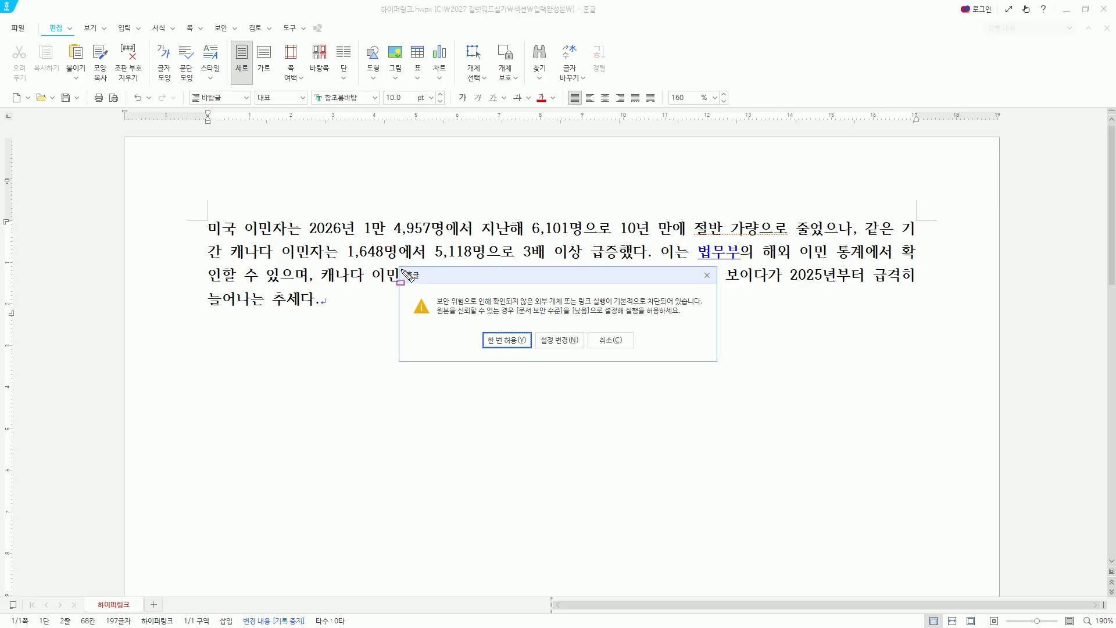
left_click_drag(408, 311, 721, 361)
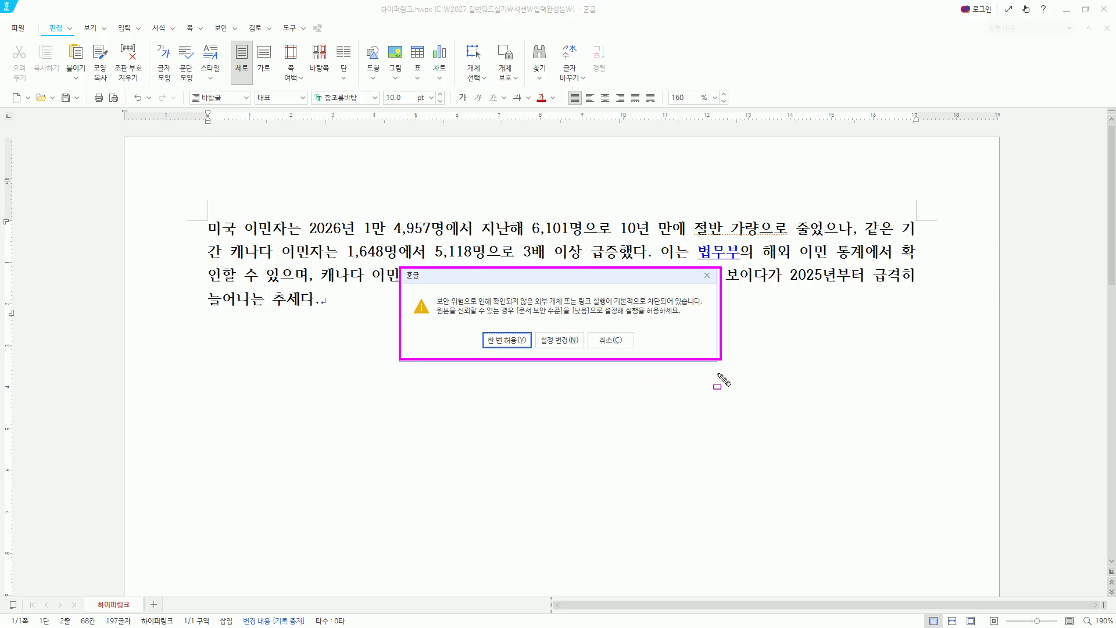
mouse_move(482, 332)
left_mouse_down()
mouse_move(537, 357)
mouse_move(529, 350)
left_mouse_up()
key("Escape")
left_click(507, 340)
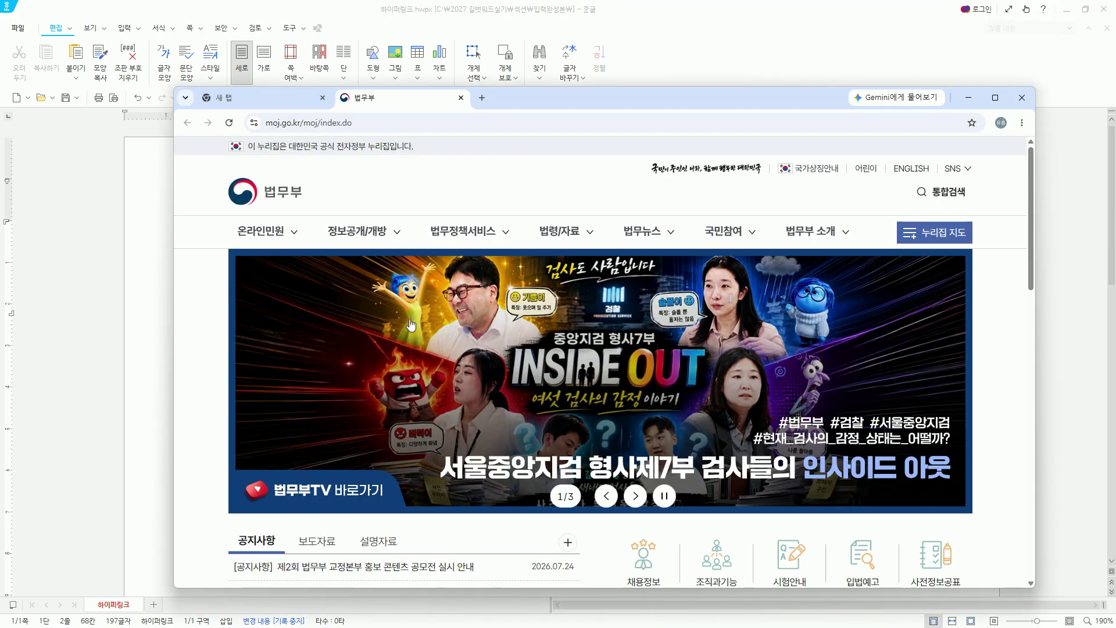
scroll(581, 378, "down", 6)
scroll(580, 362, "up", 3)
scroll(580, 361, "up", 4)
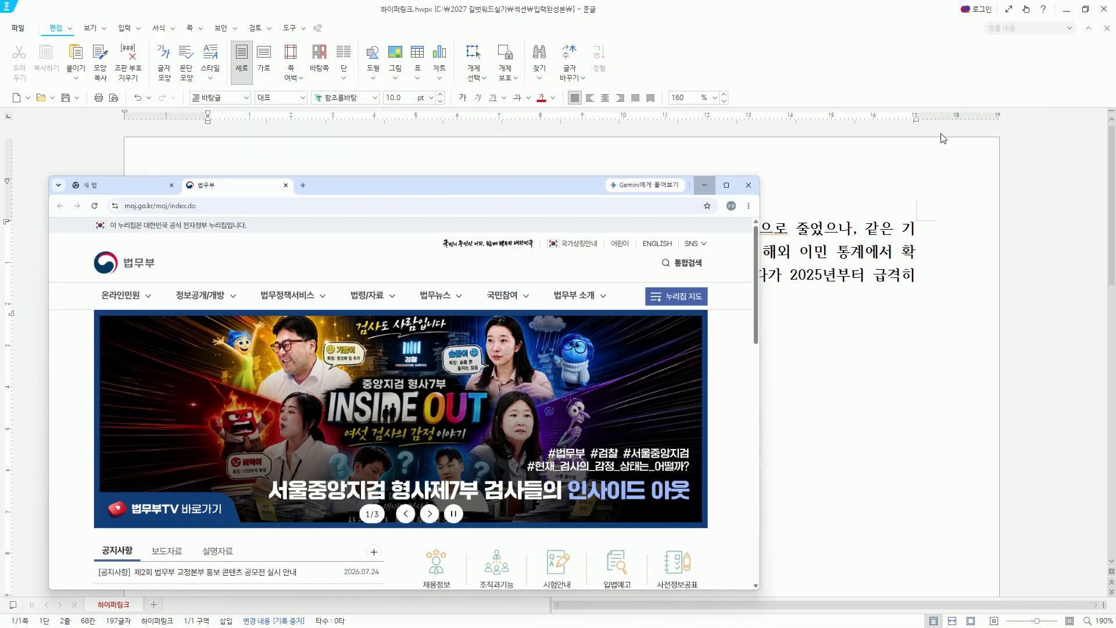
left_click(970, 98)
key("ctrl+alt+d")
mouse_move(690, 241)
left_mouse_down()
mouse_move(758, 268)
mouse_move(748, 267)
left_mouse_up()
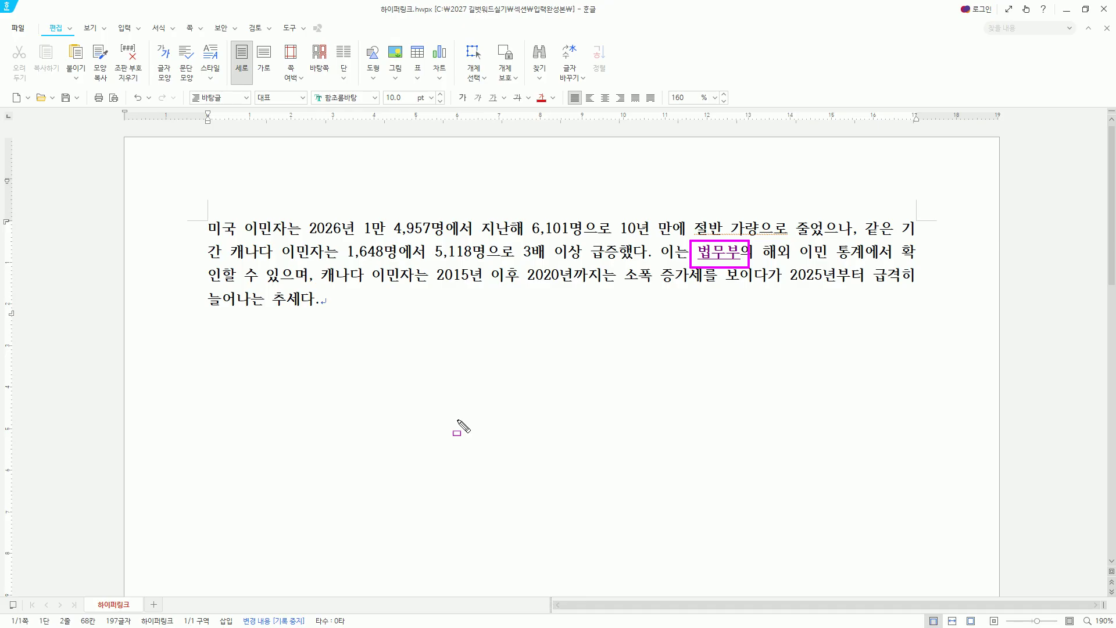
key("Escape")
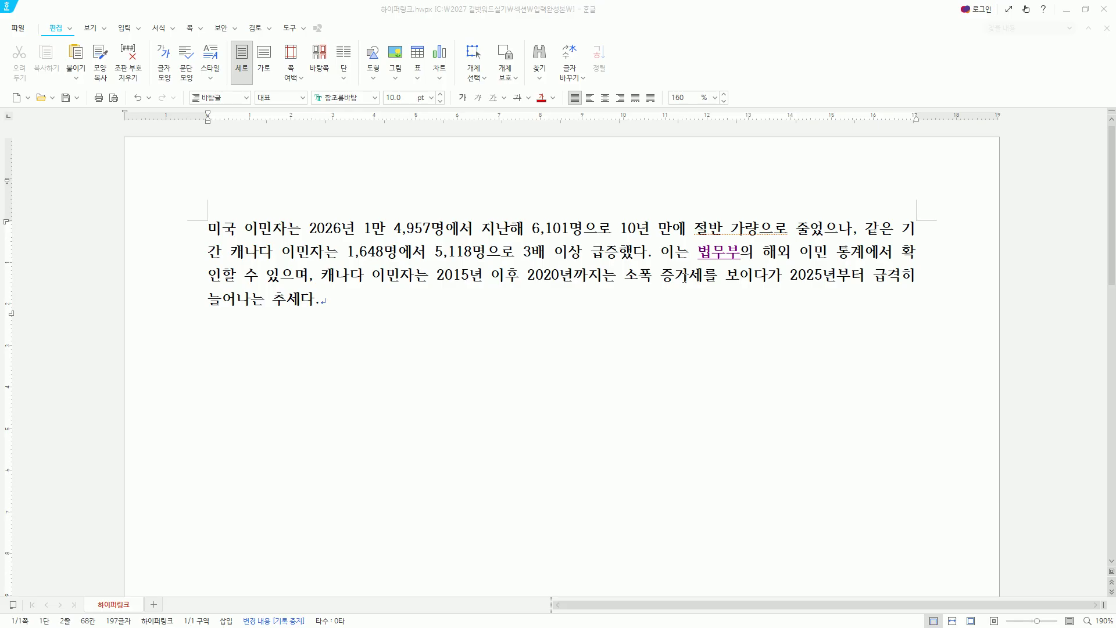
- Open the "법무부" hyperlink for editing, check its web address, and close the dialog without changes
right_click(721, 256)
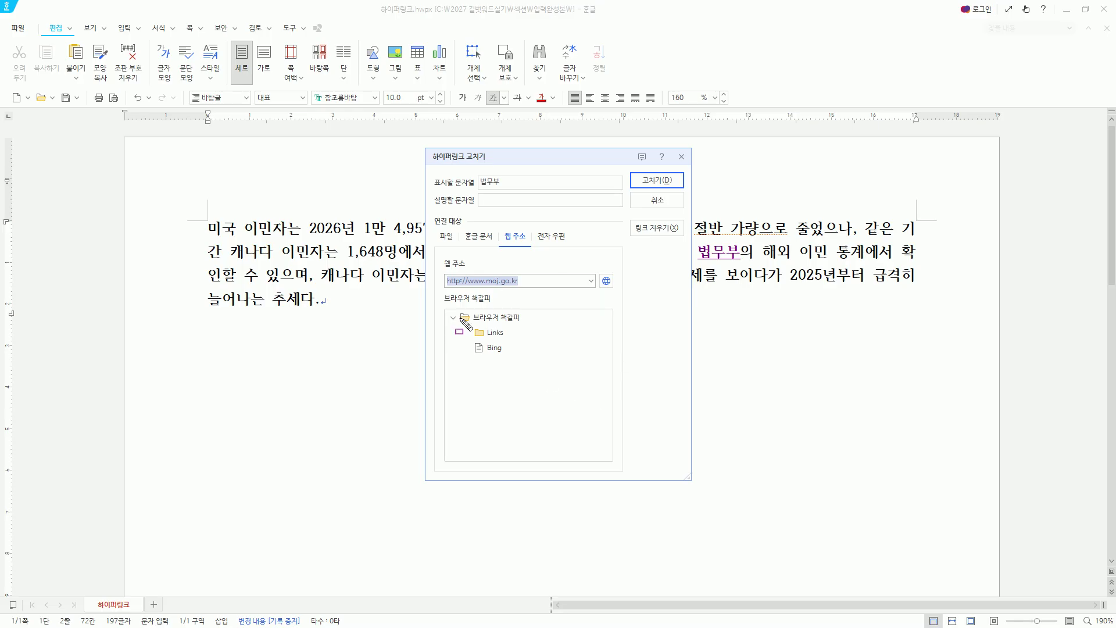
left_click_drag(446, 273, 526, 291)
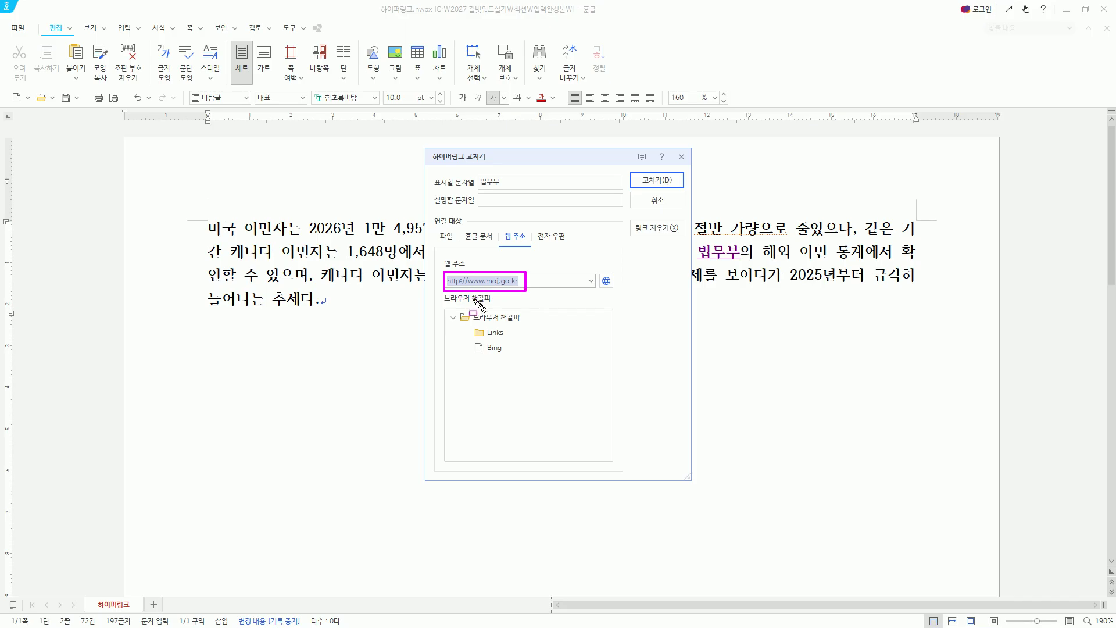
left_click(653, 203)
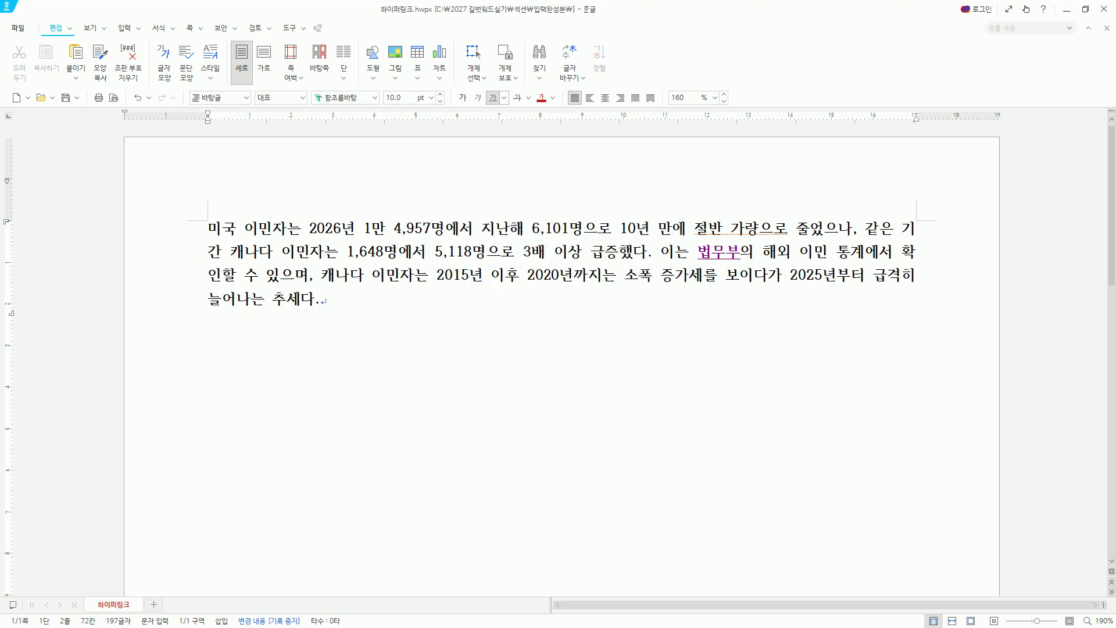